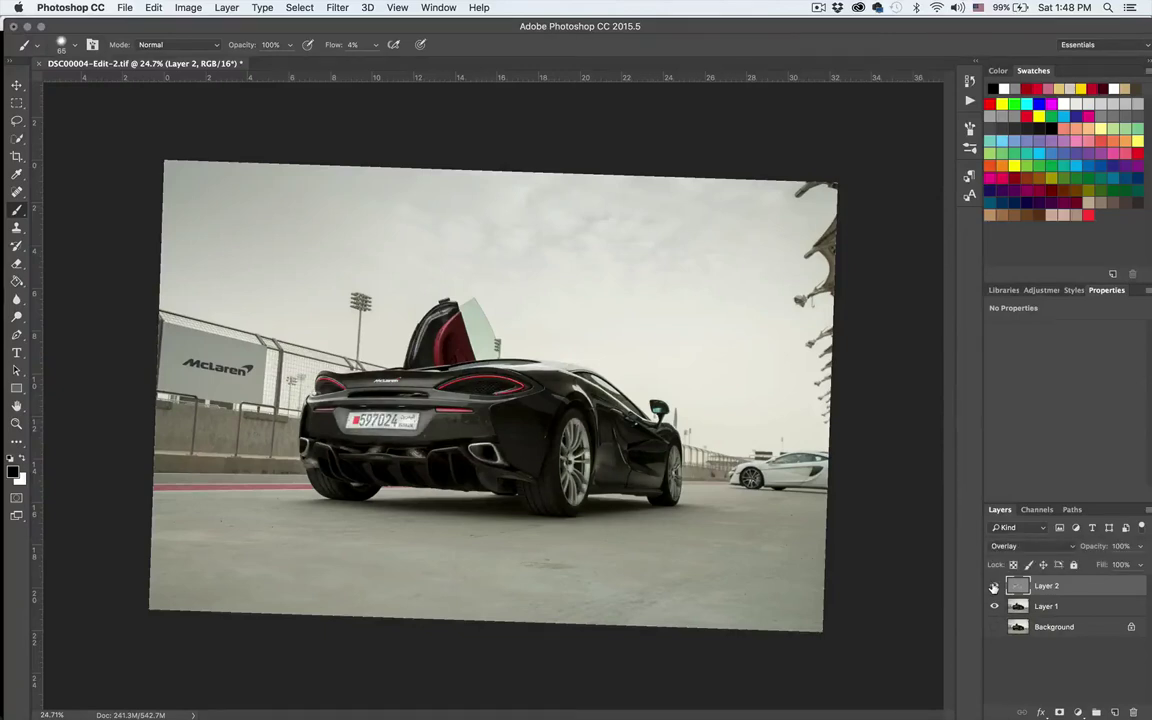
Step: Toggle Layer 2's dodge-and-burn visibility on and off to compare before and after
left_click(993, 587)
left_click(993, 587)
left_click(993, 587)
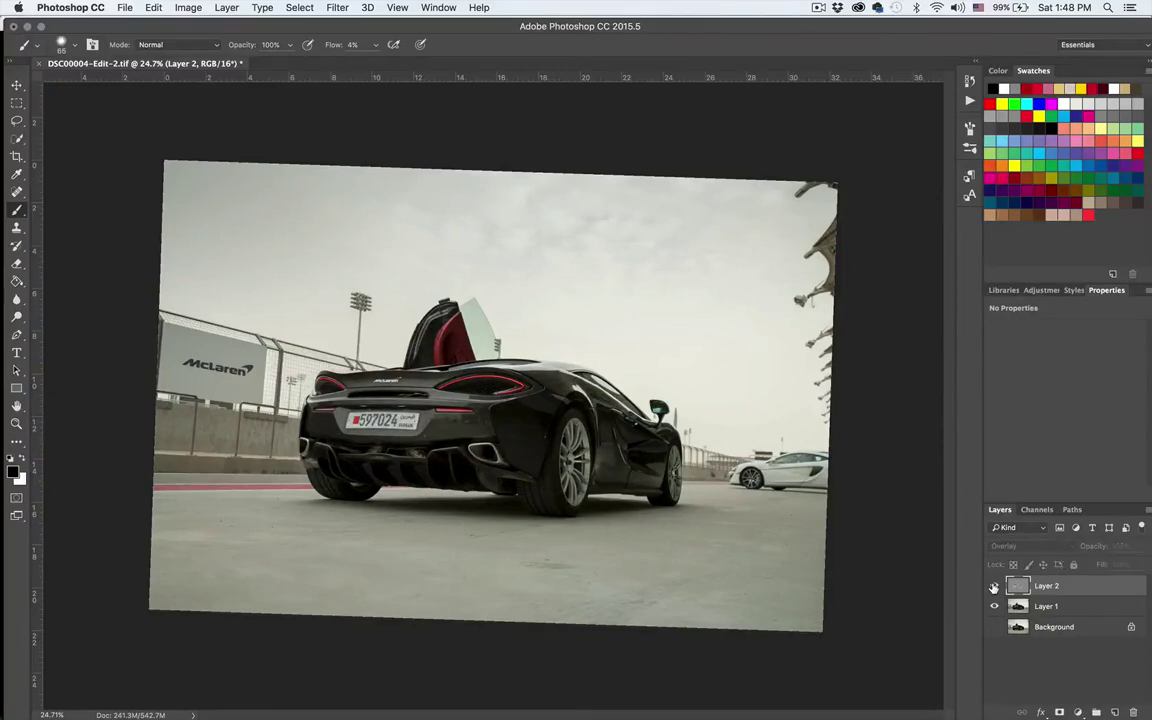
left_click(993, 587)
left_click(993, 587)
left_click(993, 587)
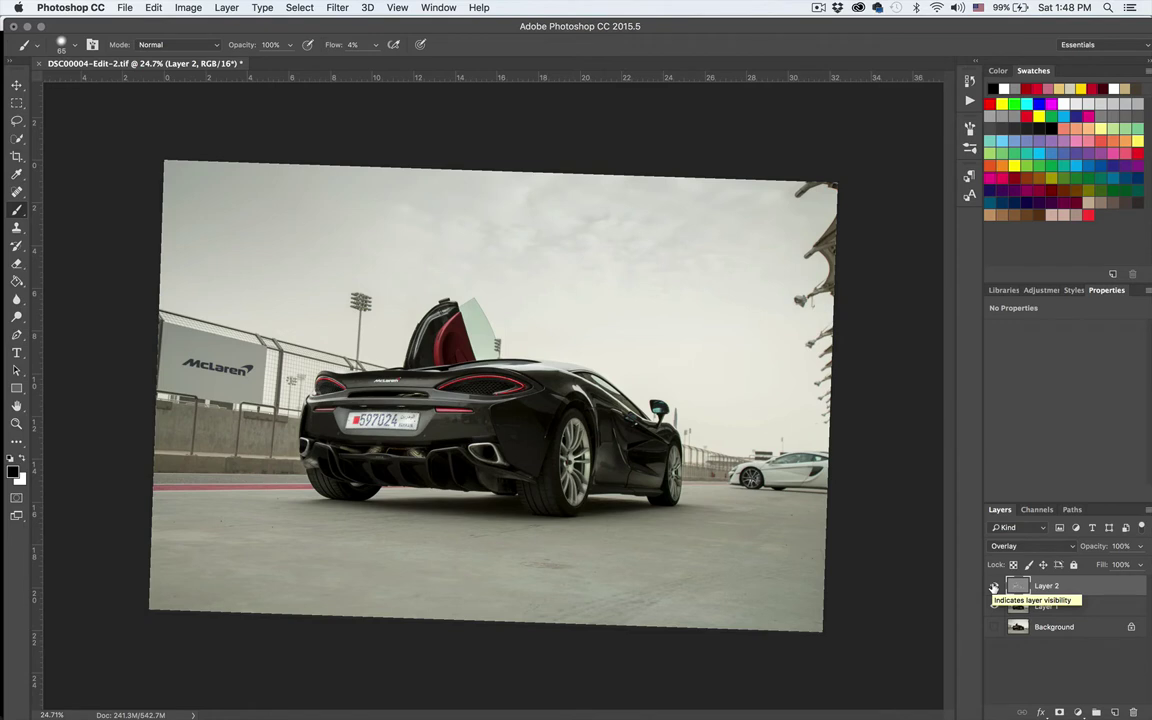
left_click(993, 587)
Step: Show Layer 2 again, then stamp all visible layers into a new Layer 3
left_click(994, 588)
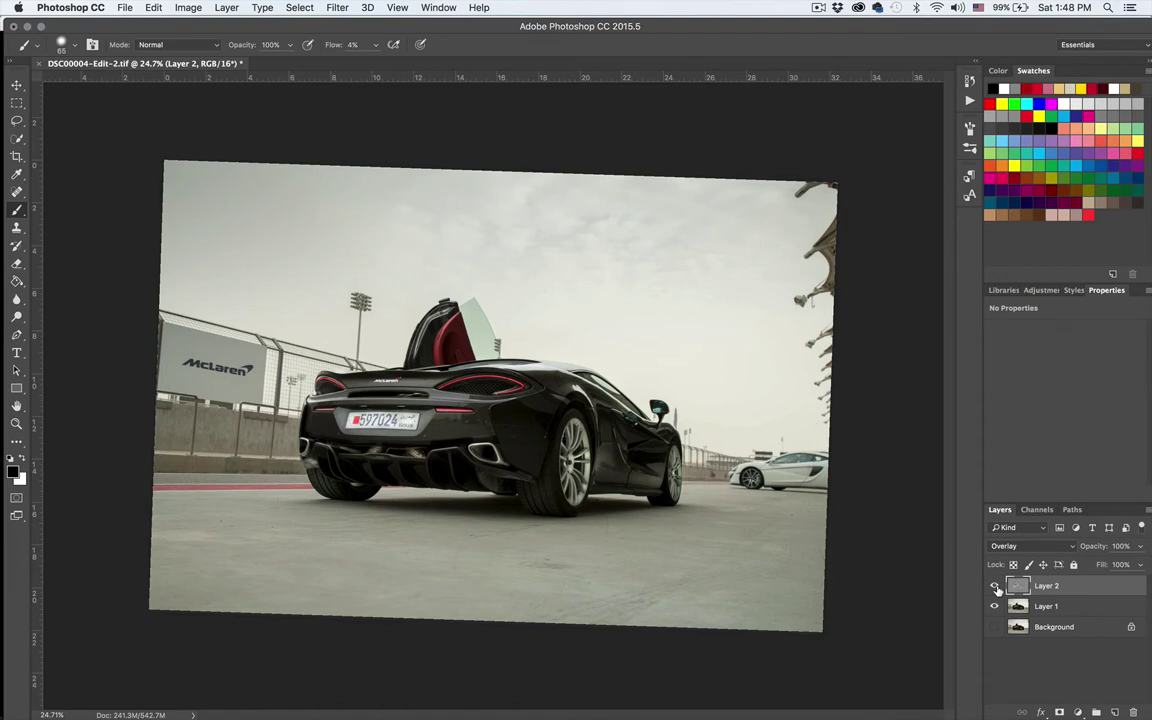
key("super+alt+shift+n")
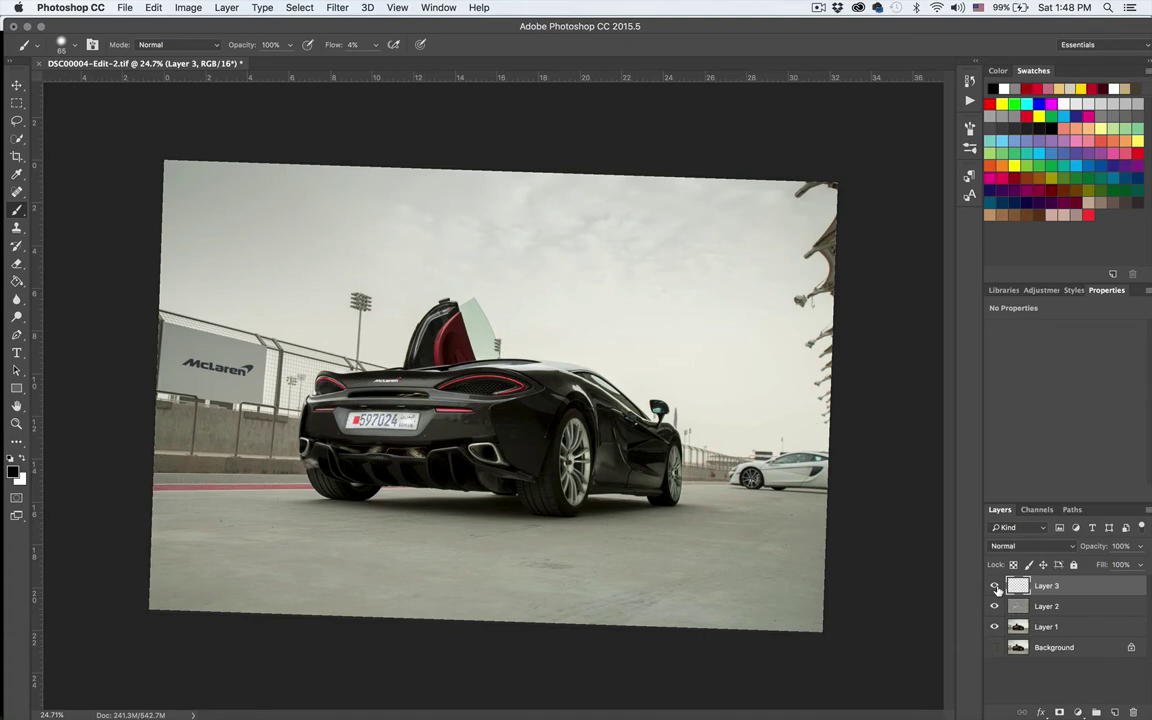
key("super+alt+shift+e")
Step: Open Filter > Nik Collection to reveal Color Efex Pro 4 among the Nik filters
left_click(338, 7)
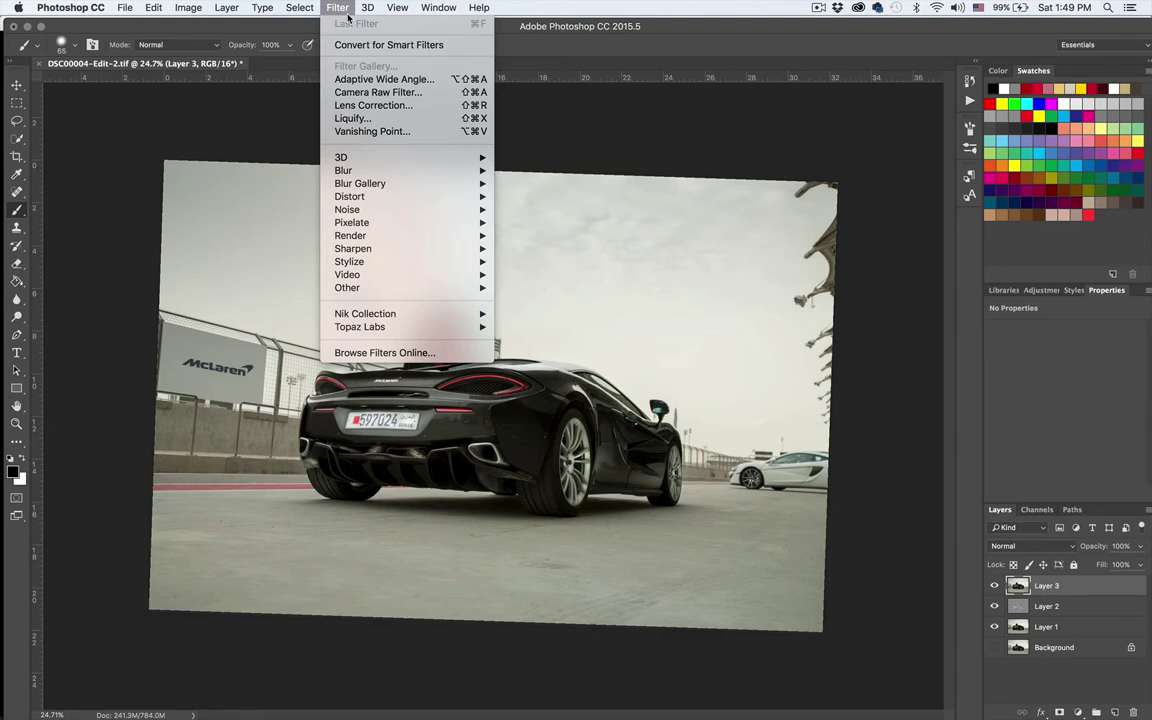
mouse_move(396, 316)
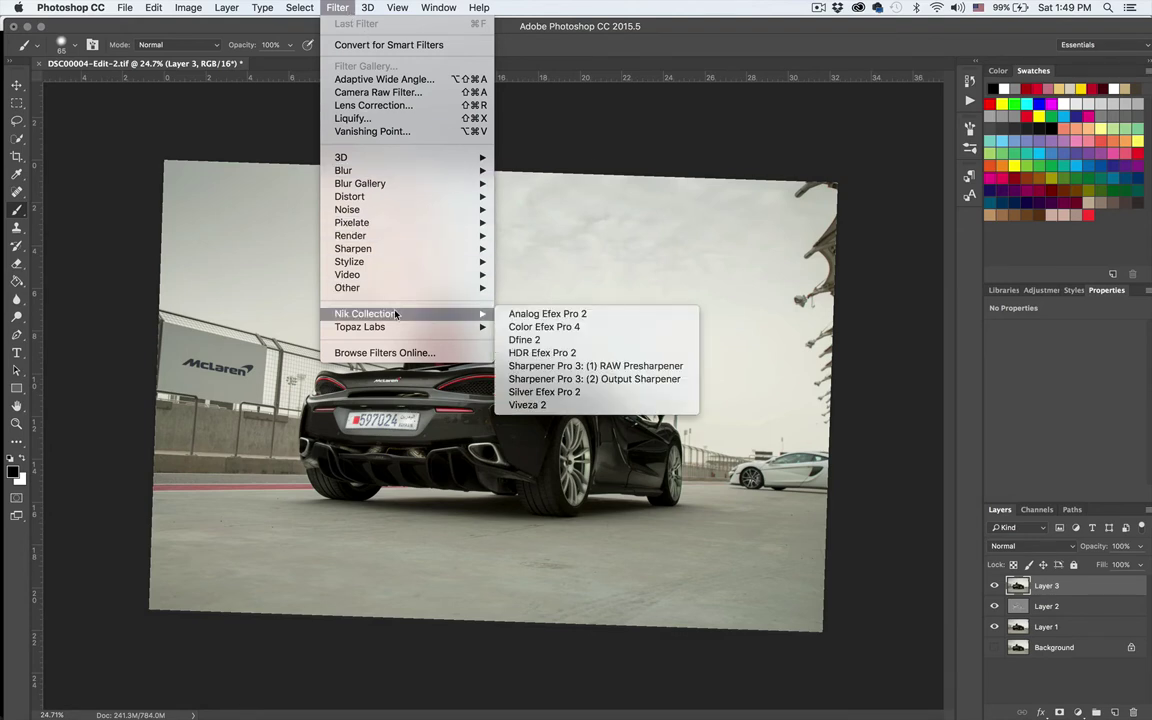
Step: Launch Color Efex Pro 4 and set Pro Contrast: Color Cast 42%, lower Contrast, Dynamic Contrast 10%
left_click(559, 336)
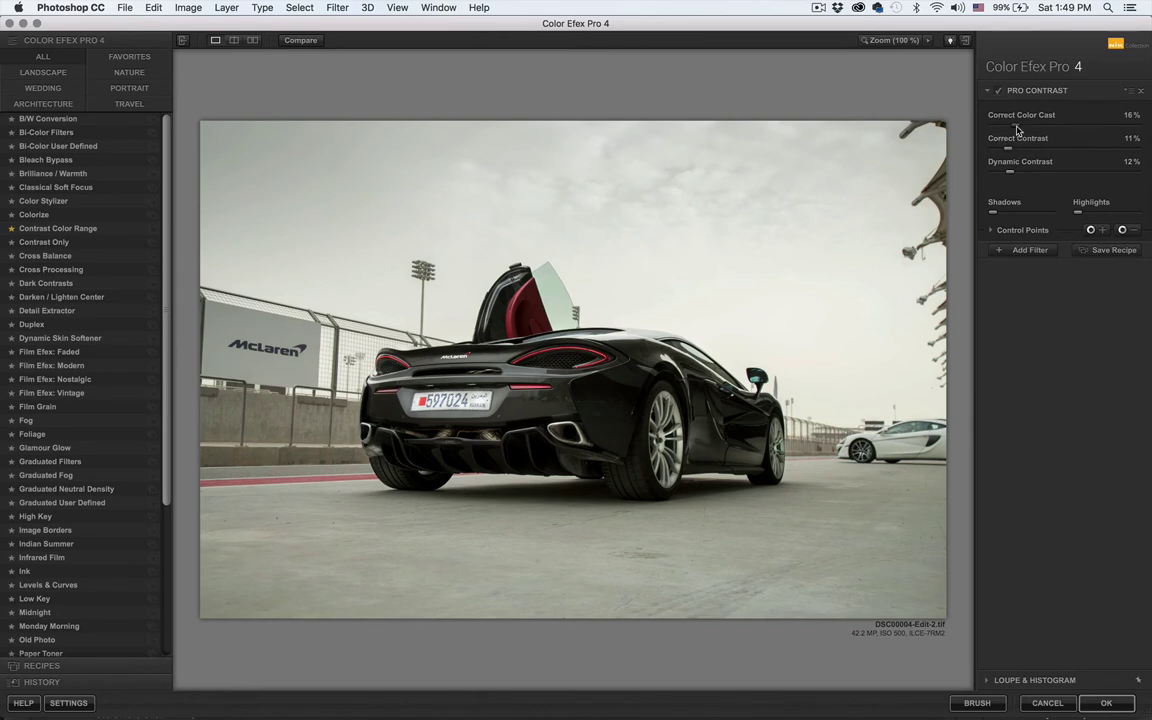
left_click_drag(1019, 122, 1093, 134)
left_click(1053, 125)
left_click(1075, 150)
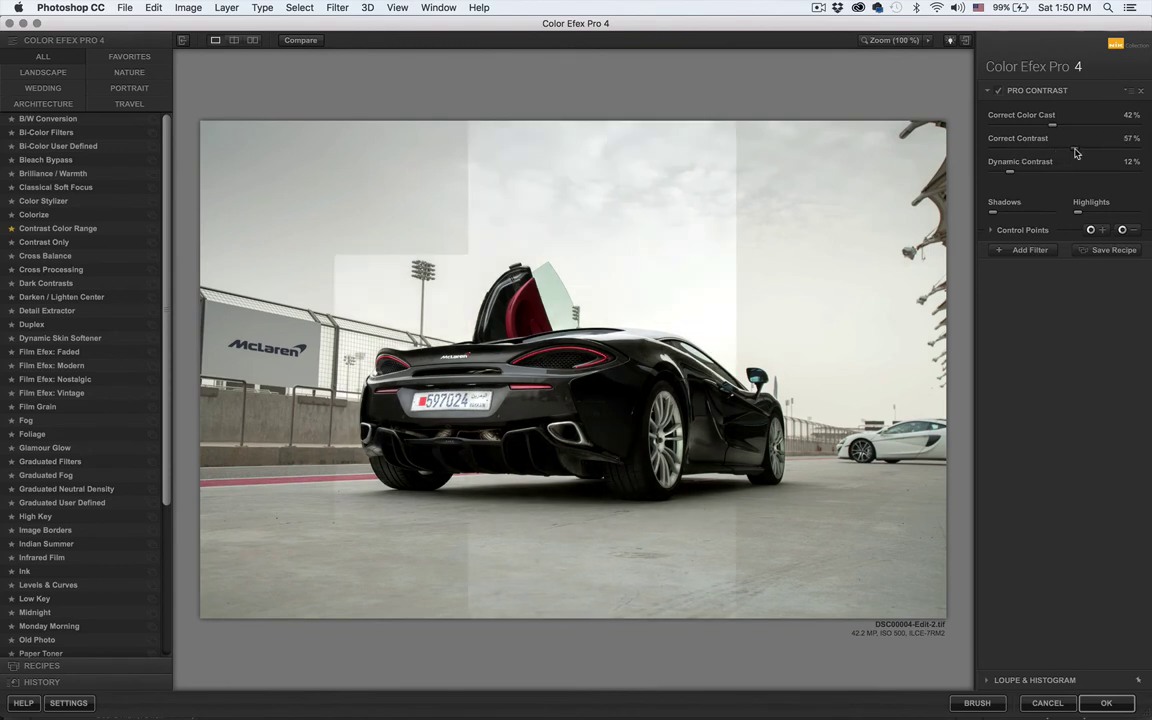
left_click_drag(1075, 150, 1016, 150)
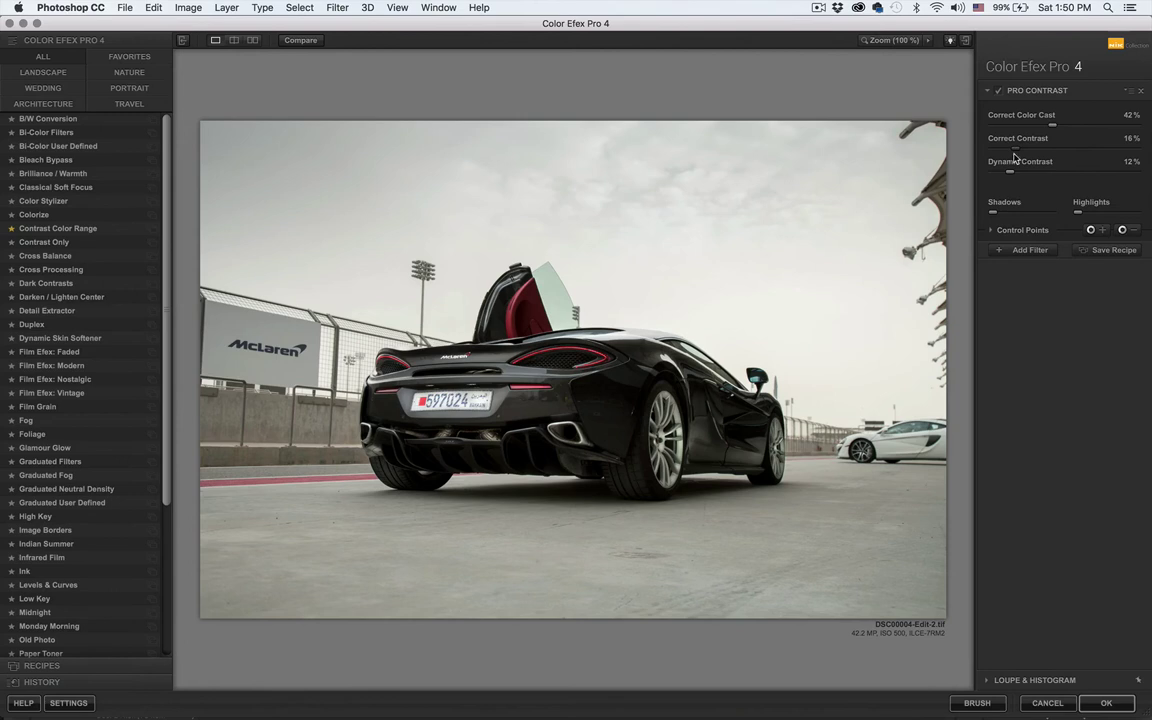
mouse_move(1011, 172)
left_mouse_down()
mouse_move(1054, 180)
mouse_move(1023, 180)
mouse_move(1009, 150)
left_mouse_up()
left_click(1009, 174)
Step: Add a second filter slot and choose Tonal Contrast from the filter list
left_click(1029, 250)
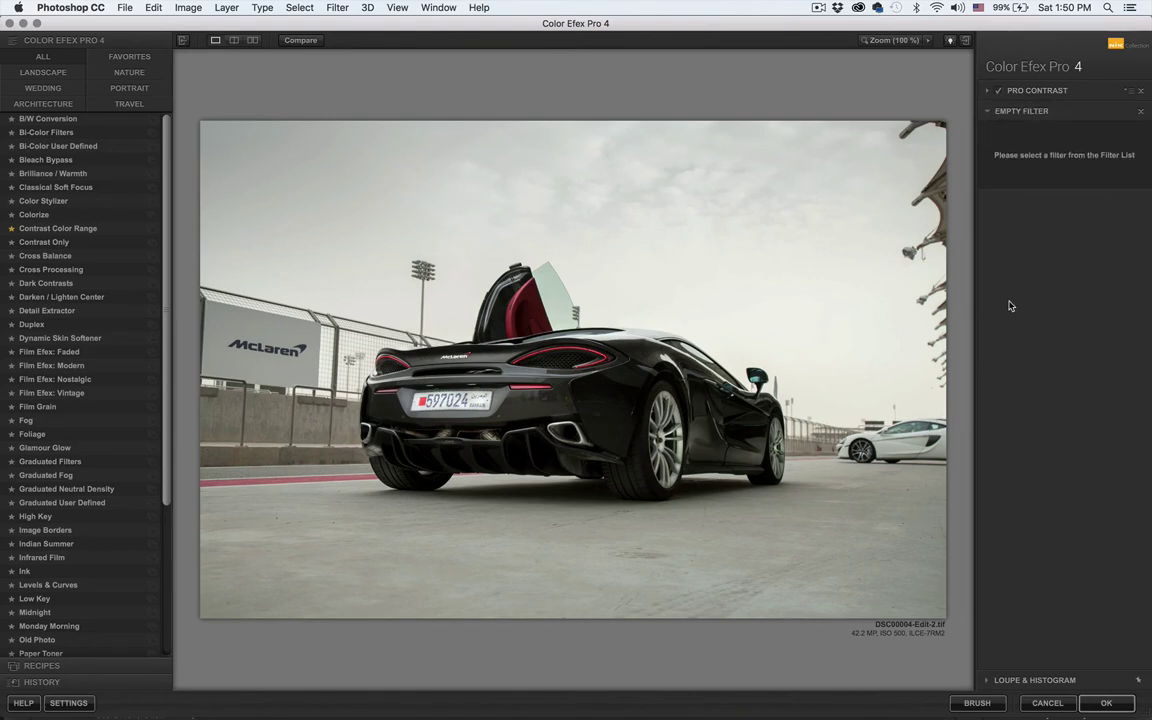
scroll(67, 458, "down", 5)
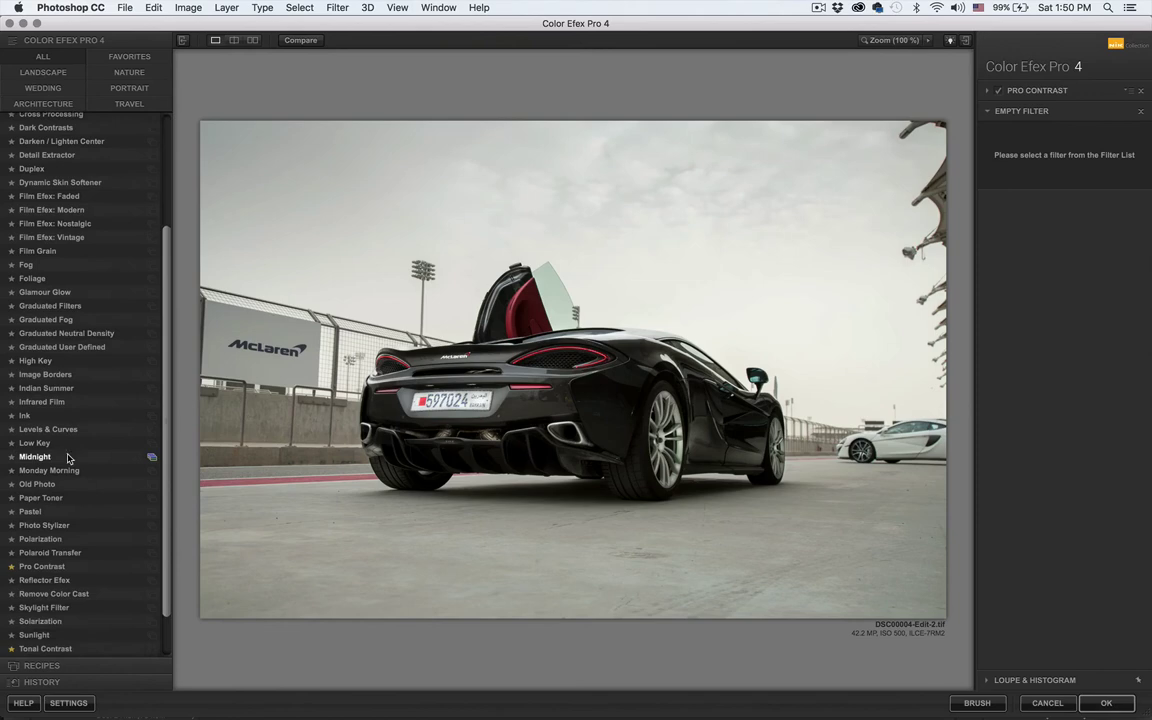
scroll(67, 458, "down", 2)
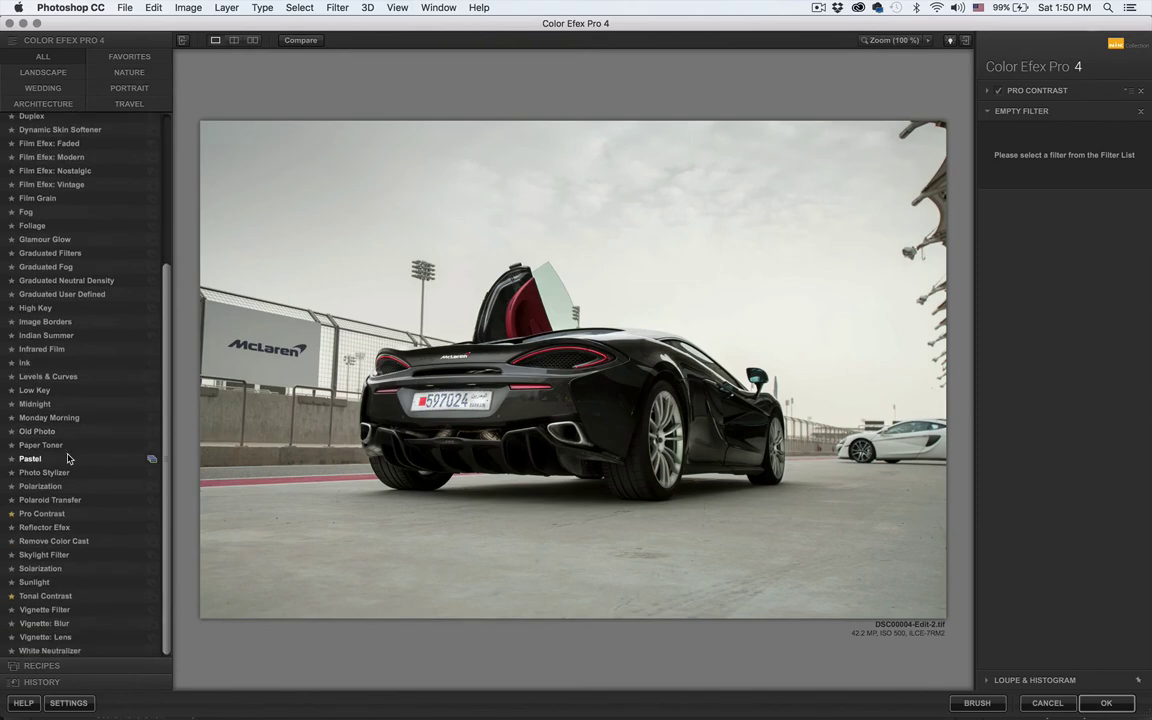
left_click(98, 596)
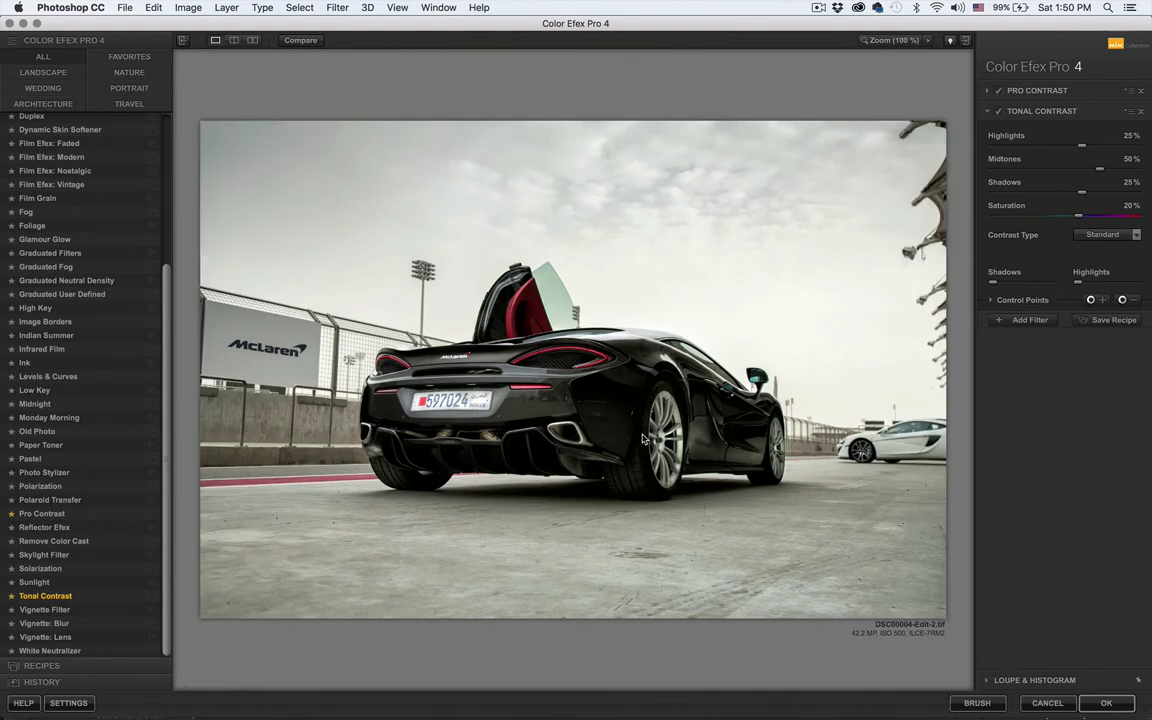
Step: Lower Tonal Contrast Saturation to 2%, Shadows to 16% and Midtones to 23%
left_click_drag(1078, 215, 1062, 221)
left_click_drag(1080, 193, 1077, 196)
left_click(1088, 170)
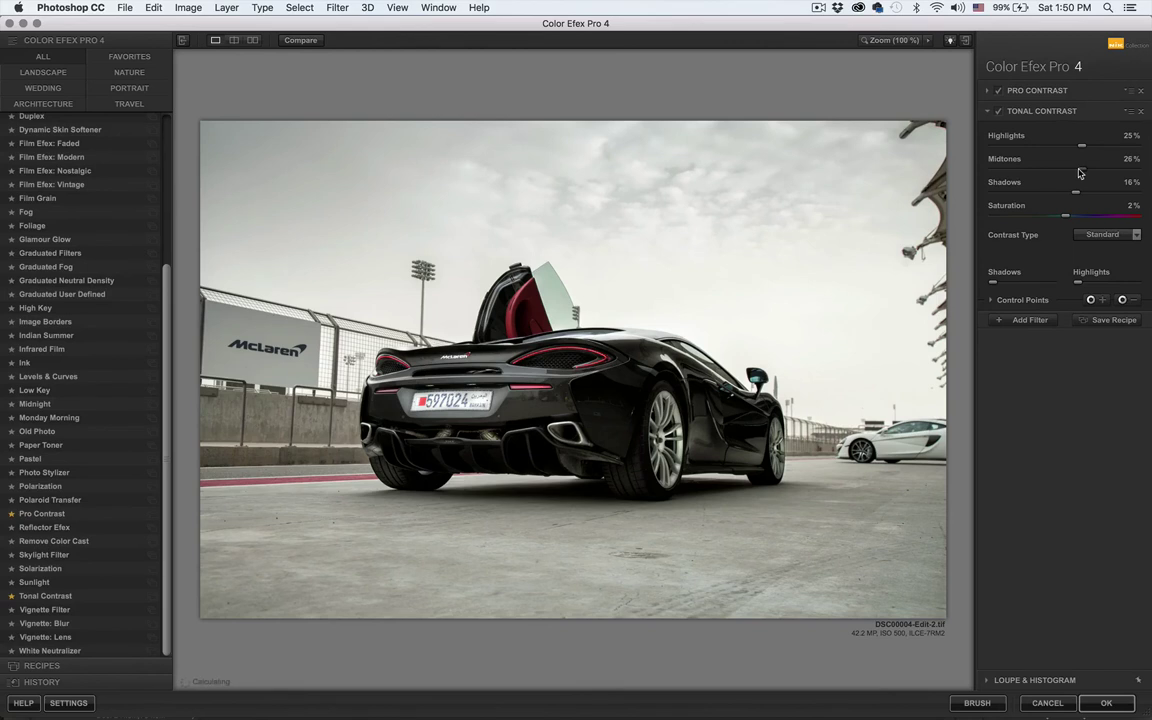
left_click_drag(1081, 173, 1077, 173)
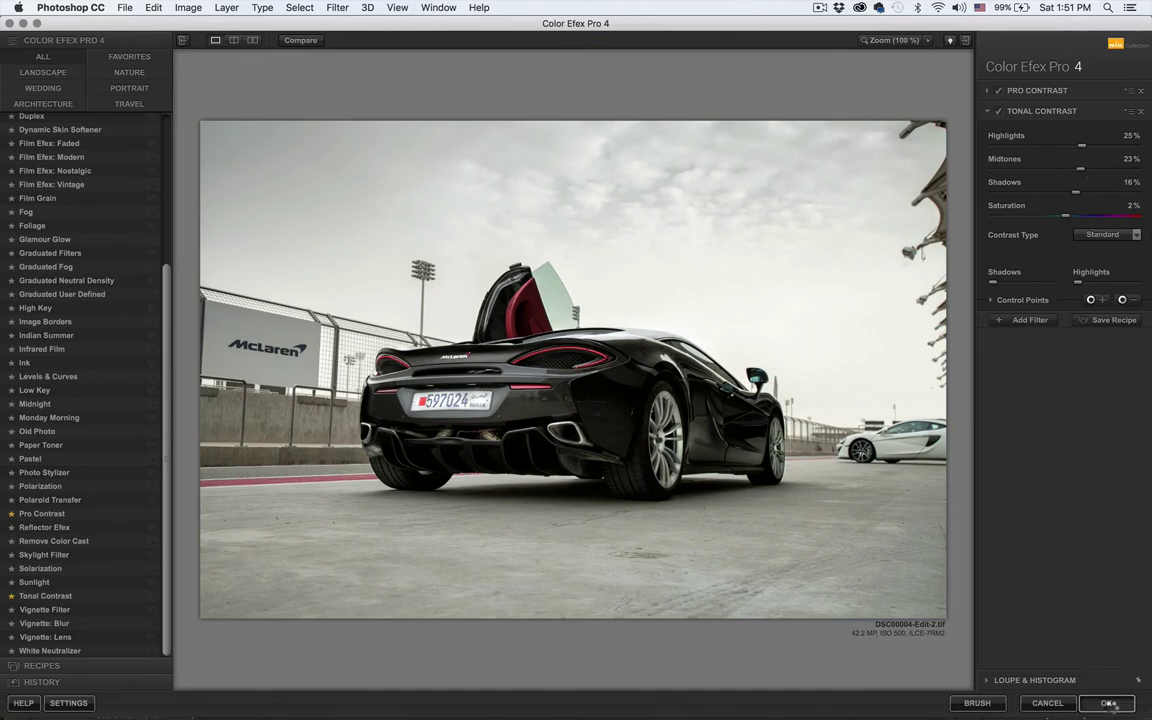
Step: Apply the Pro Contrast and Tonal Contrast stack back to Photoshop as a Color Efex Pro 4 layer
left_click(1108, 703)
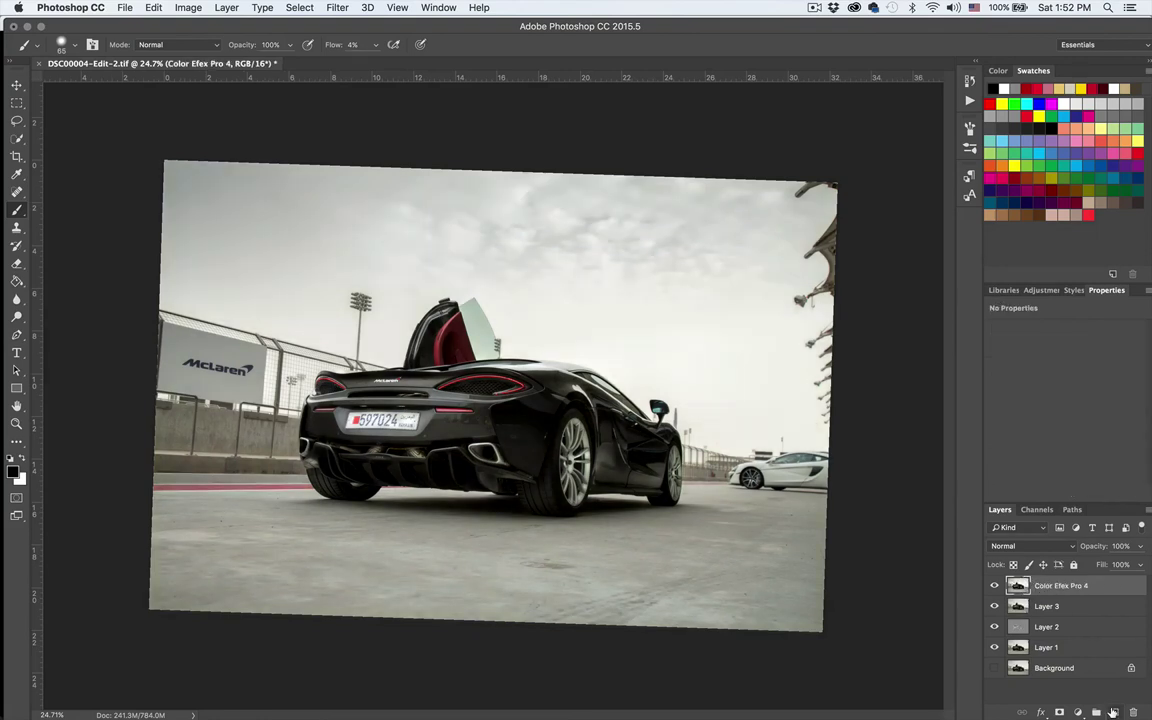
key("super+minus")
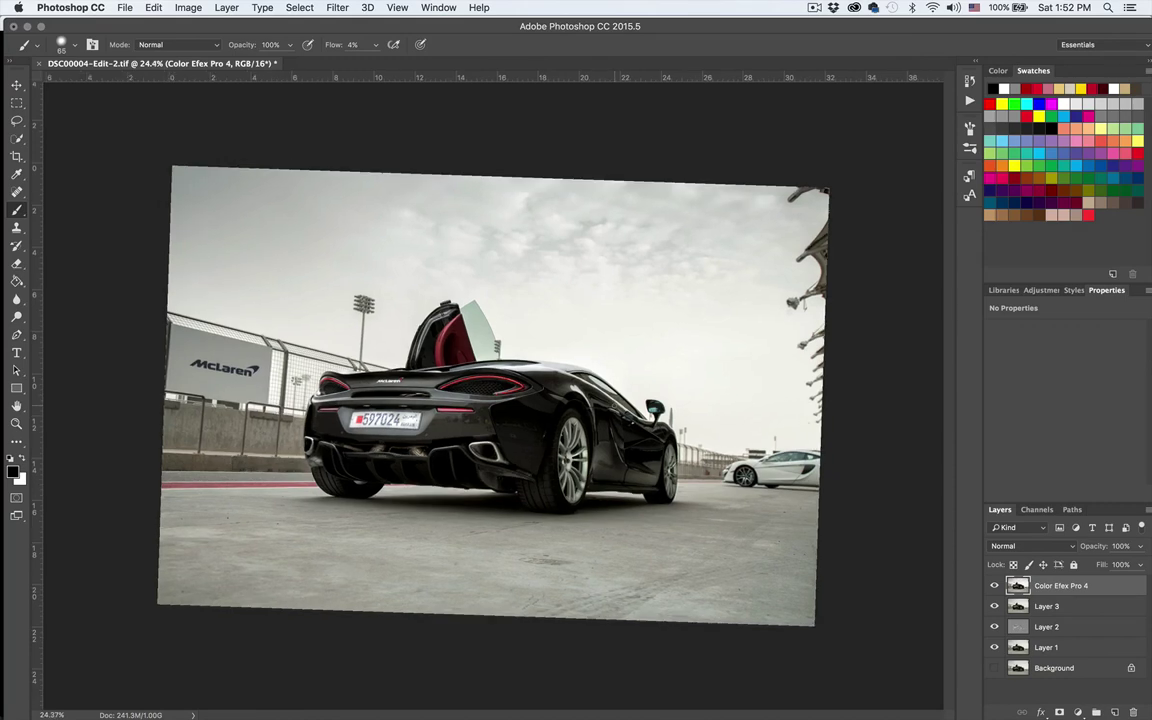
key("super+equal")
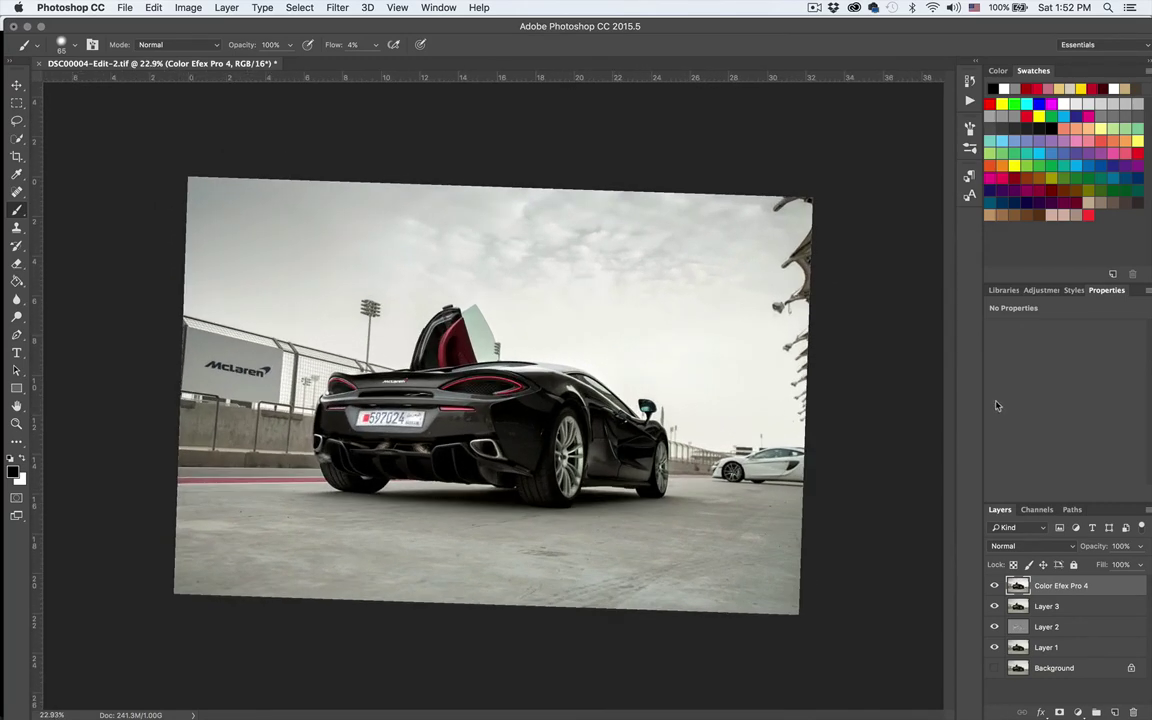
left_click(995, 586)
left_click(995, 586)
left_click(995, 586)
left_click(995, 586)
left_click(995, 586)
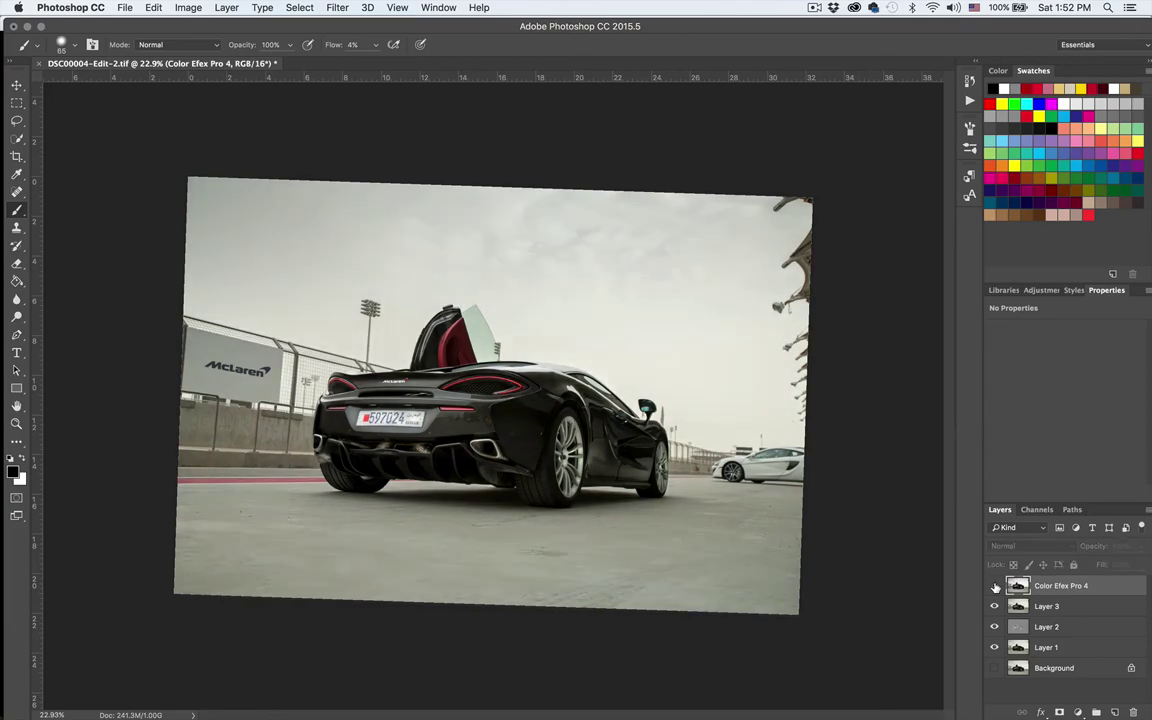
left_click(995, 586)
left_click(995, 586)
left_click(995, 586)
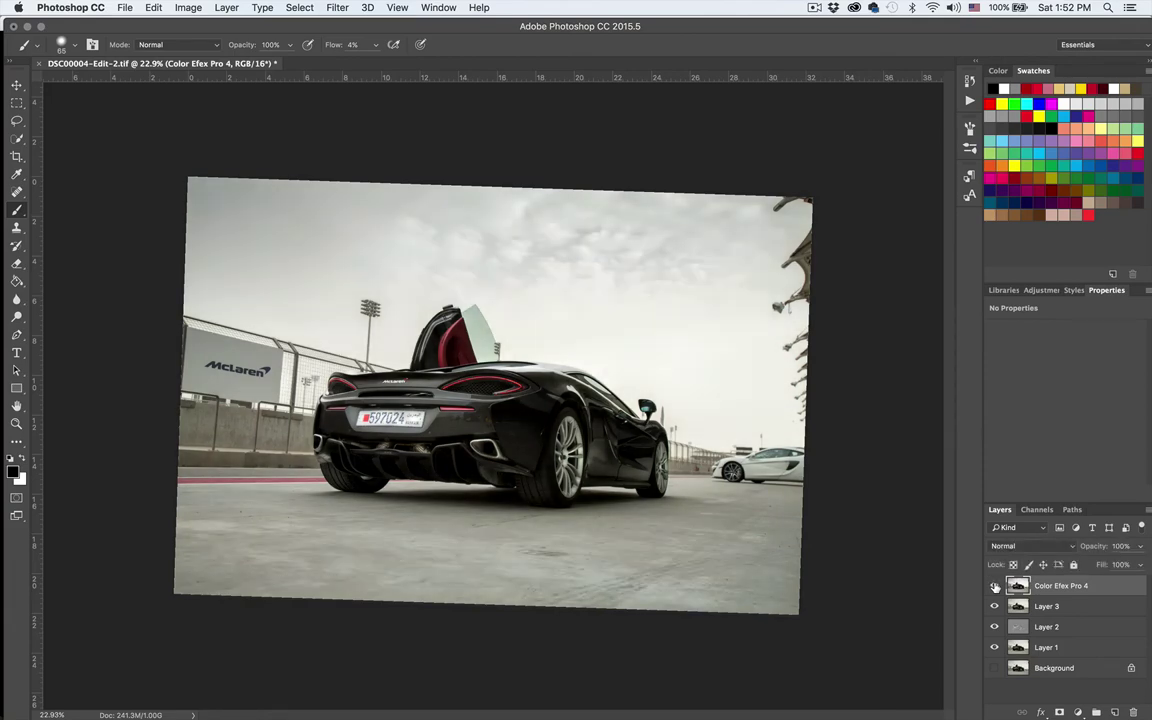
left_click(995, 586)
left_click(995, 586)
left_click(995, 586)
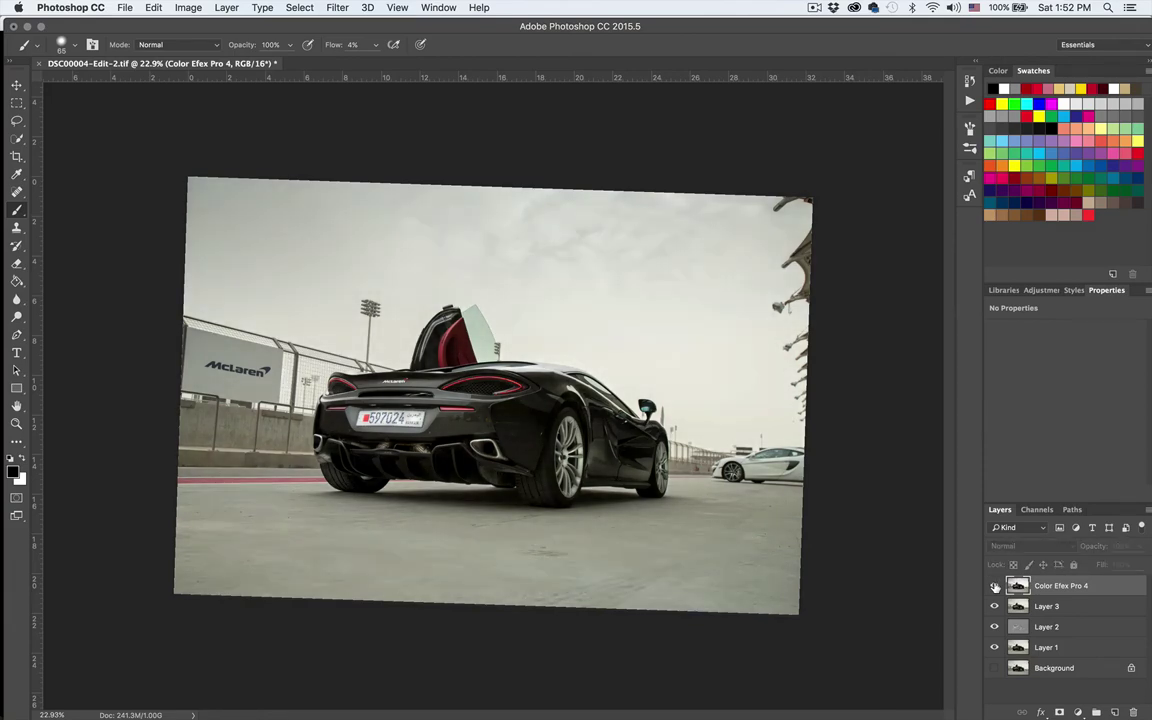
left_click(995, 586)
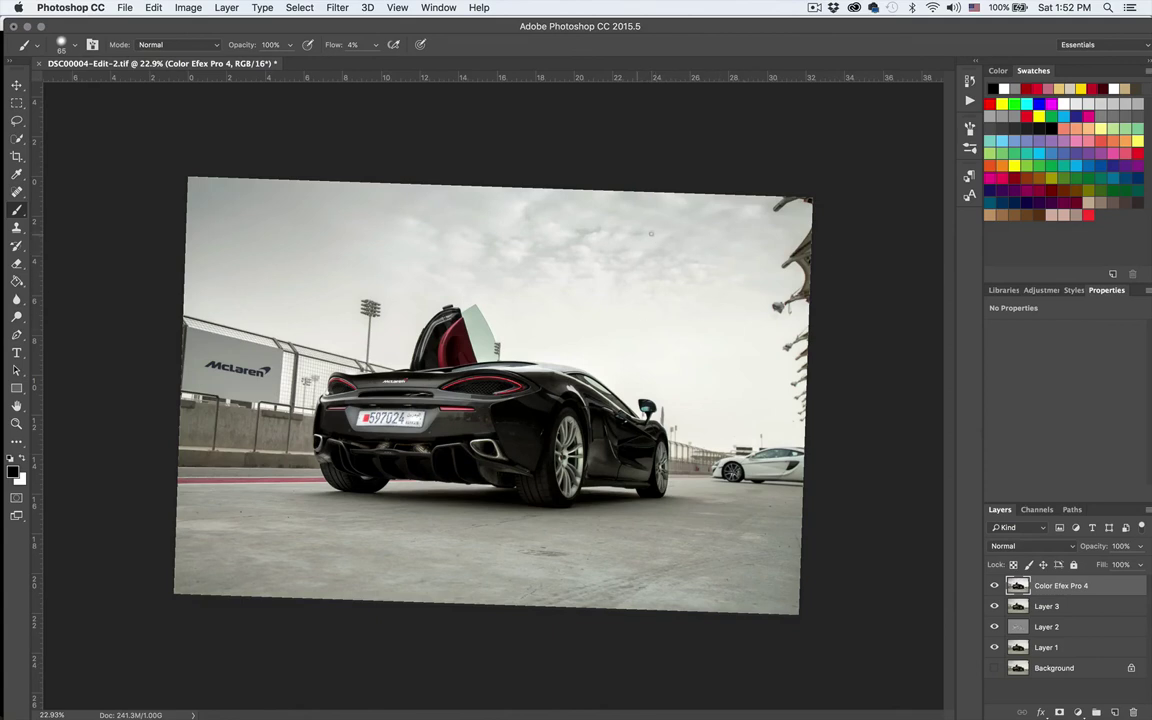